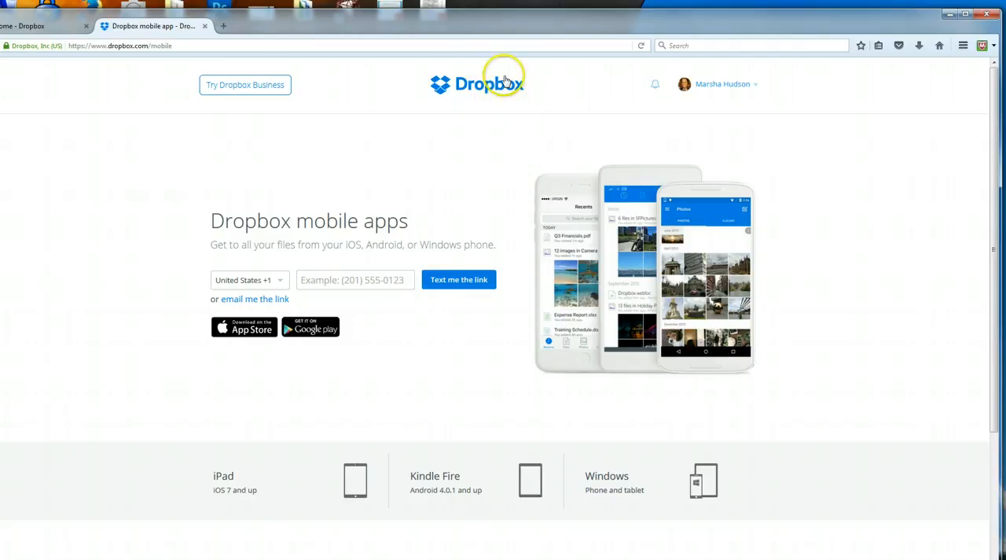
Step: Return from the mobile apps page to the Dropbox files page and look over the folder list from the beginning
left_click(471, 289)
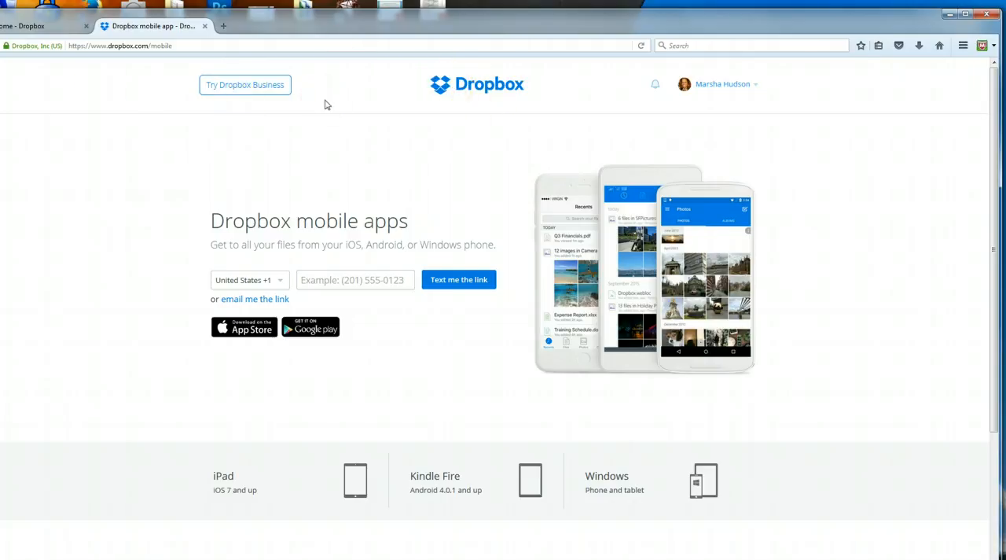
left_click(69, 30)
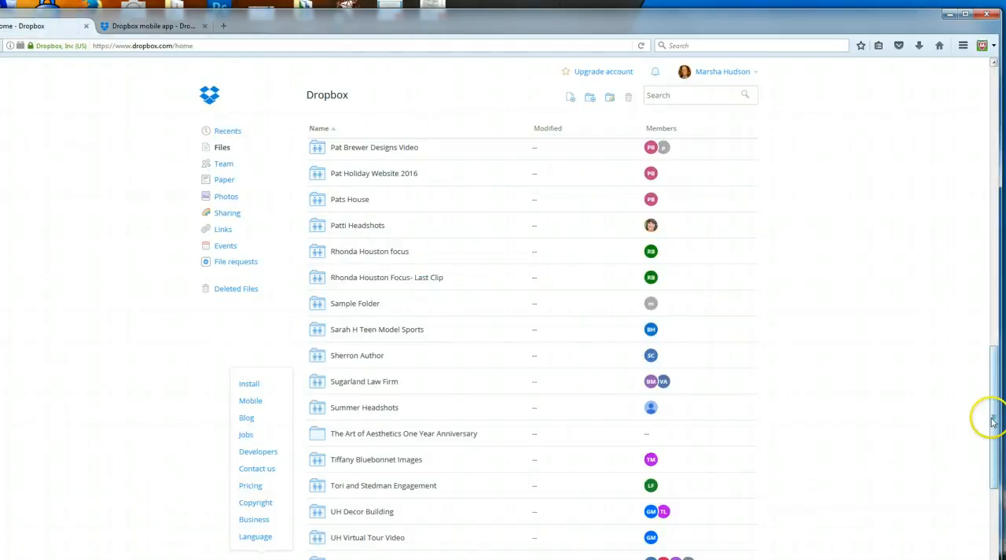
left_click_drag(996, 403, 996, 114)
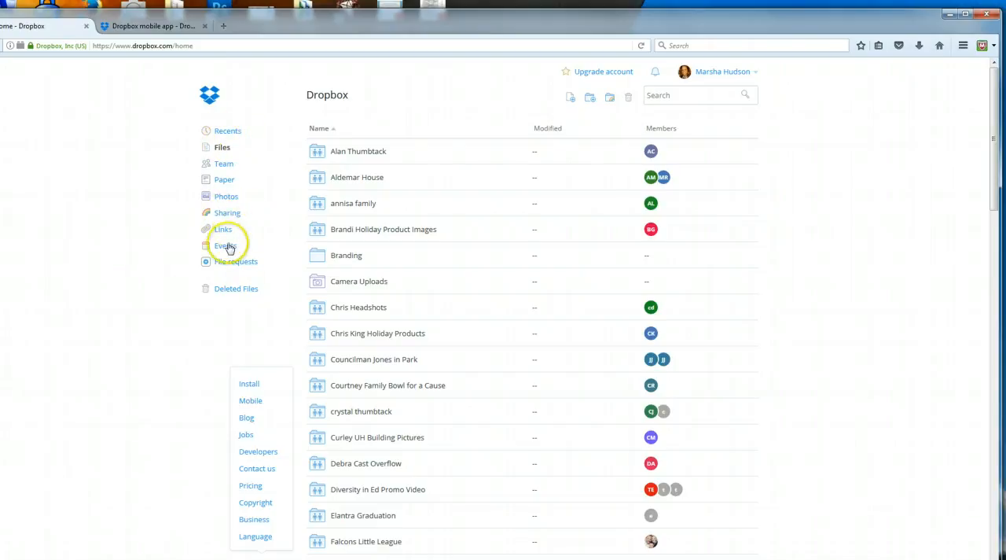
left_click(166, 387)
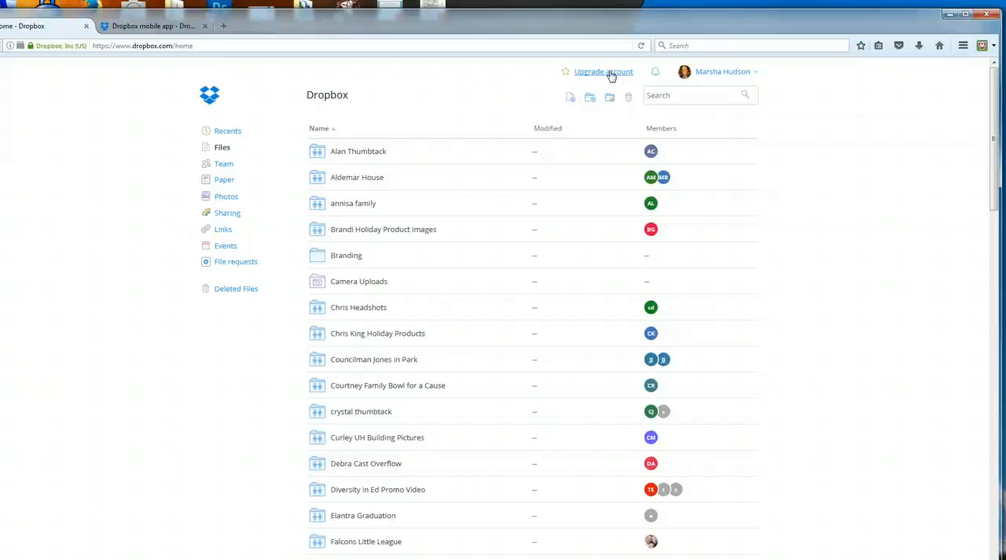
left_click(571, 101)
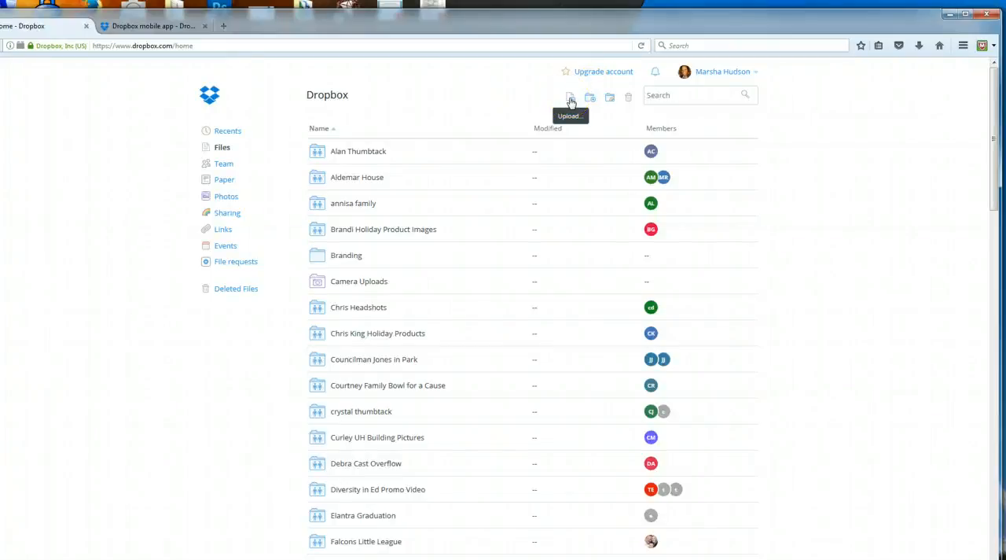
left_click(574, 99)
left_click(569, 102)
left_click(570, 100)
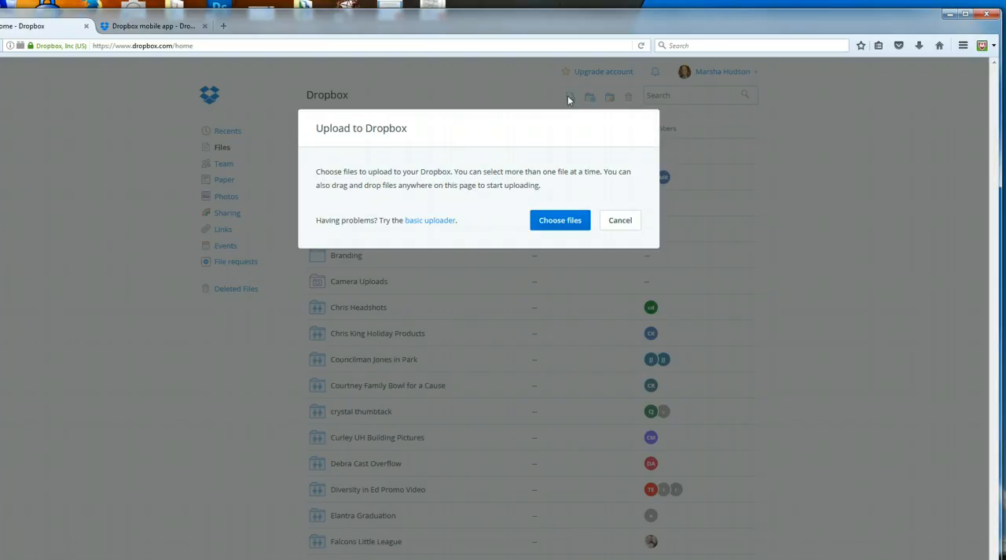
left_click(564, 222)
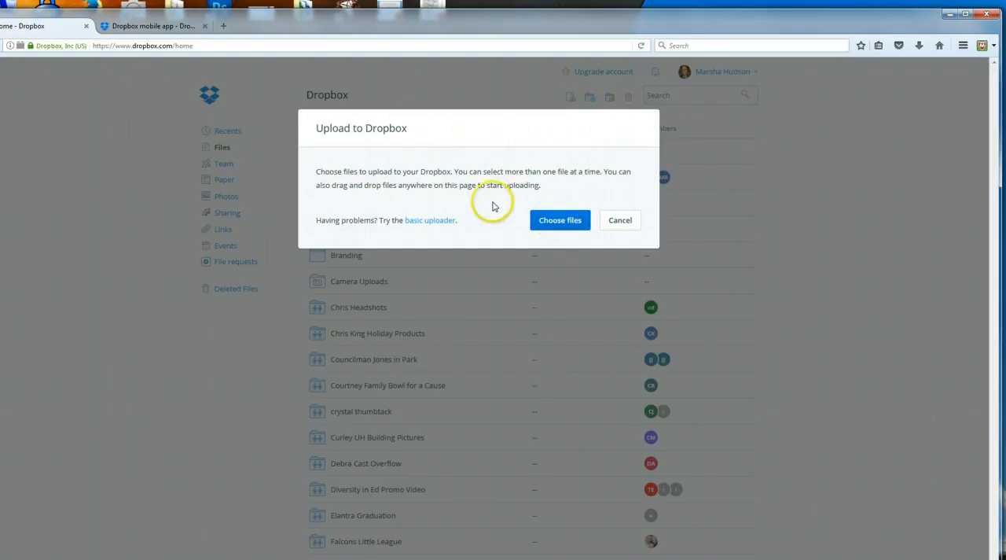
left_click(618, 220)
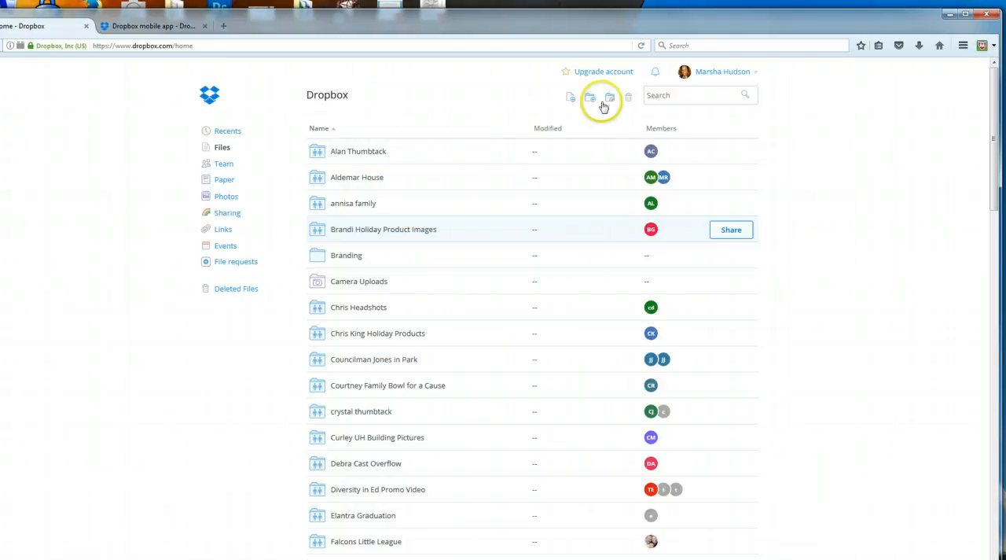
Step: Create a new folder named Sample in the main Dropbox directory and open it
left_click(591, 100)
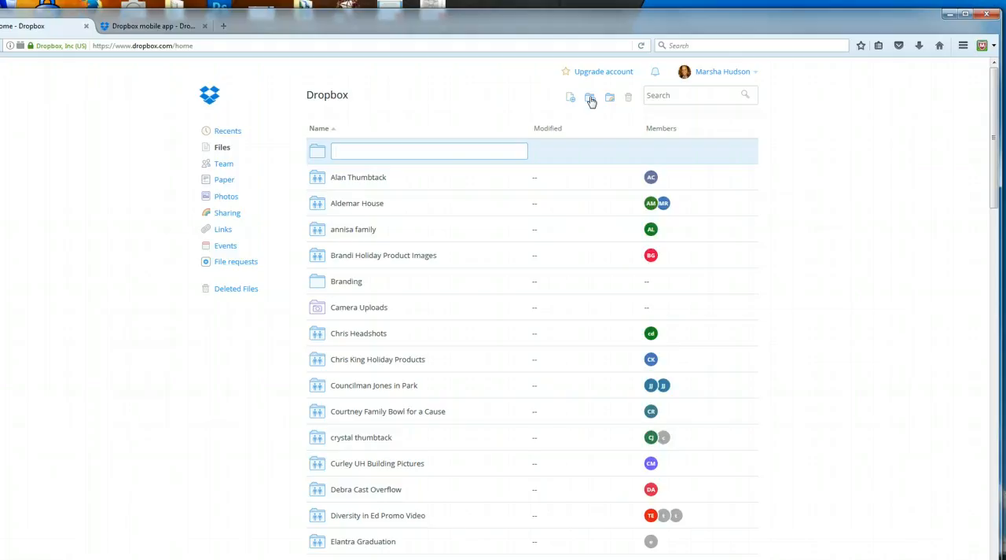
type("Sample")
left_click(591, 159)
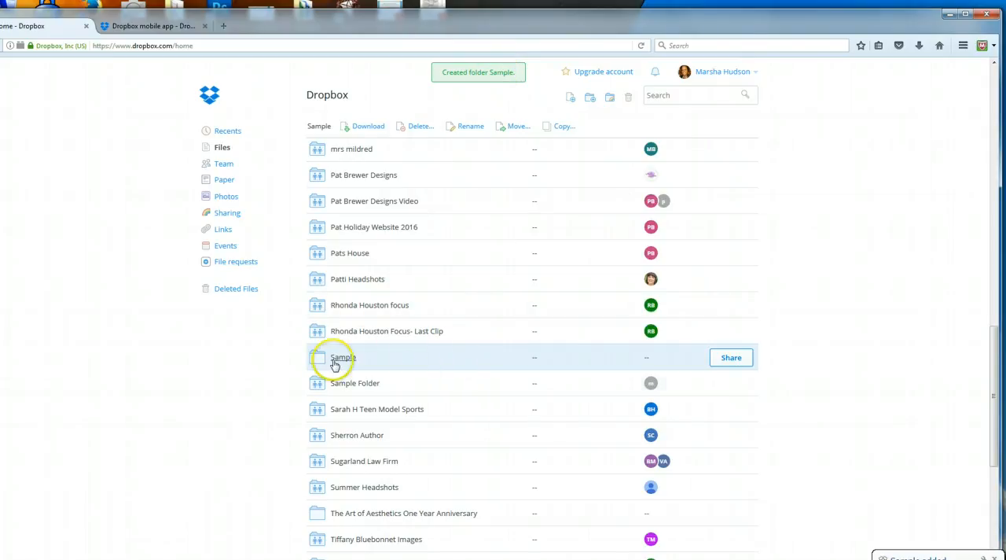
double_click(442, 358)
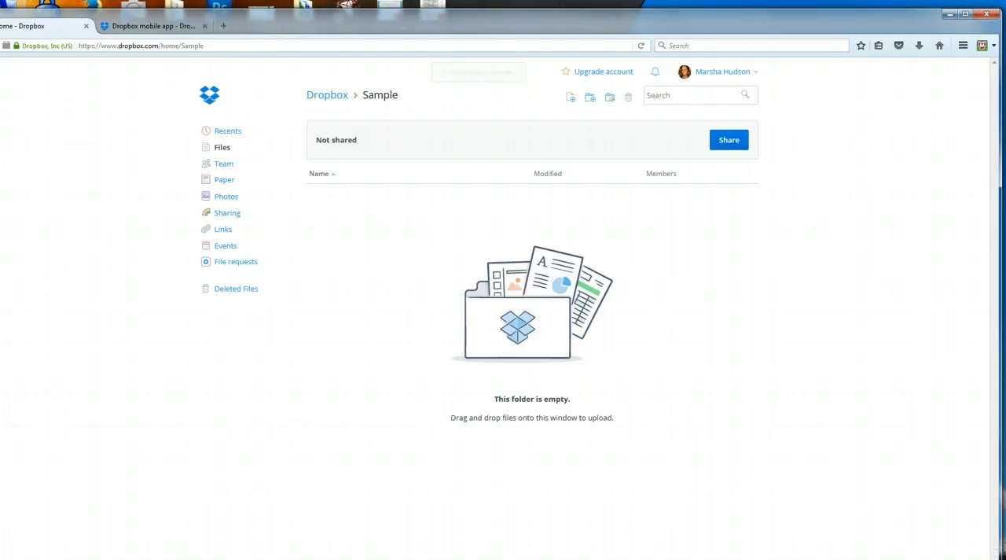
Step: Switch to Windows Explorer and open the owner's photo blog folder, the one without a surname, in the Pictures library
key("super+e")
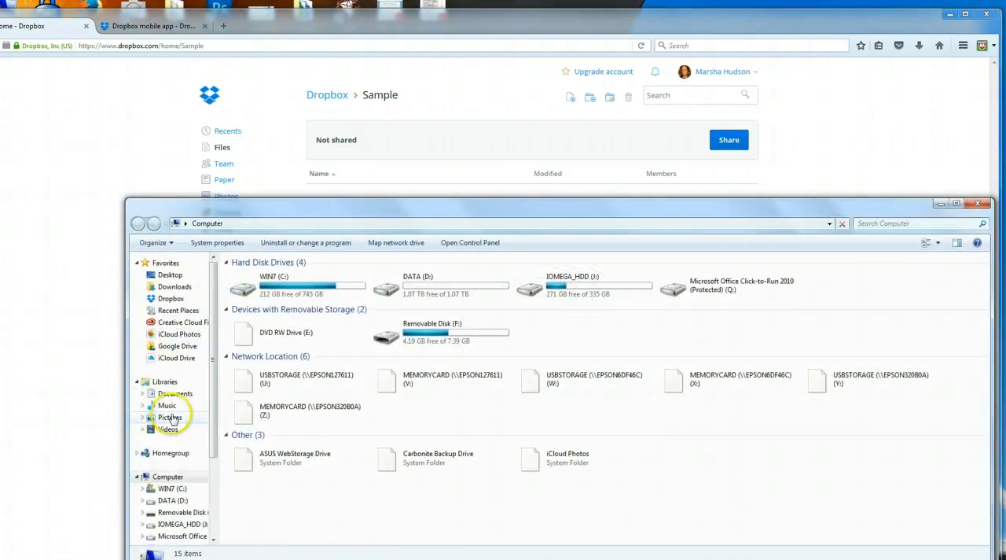
left_click(170, 416)
left_click_drag(690, 212, 679, 131)
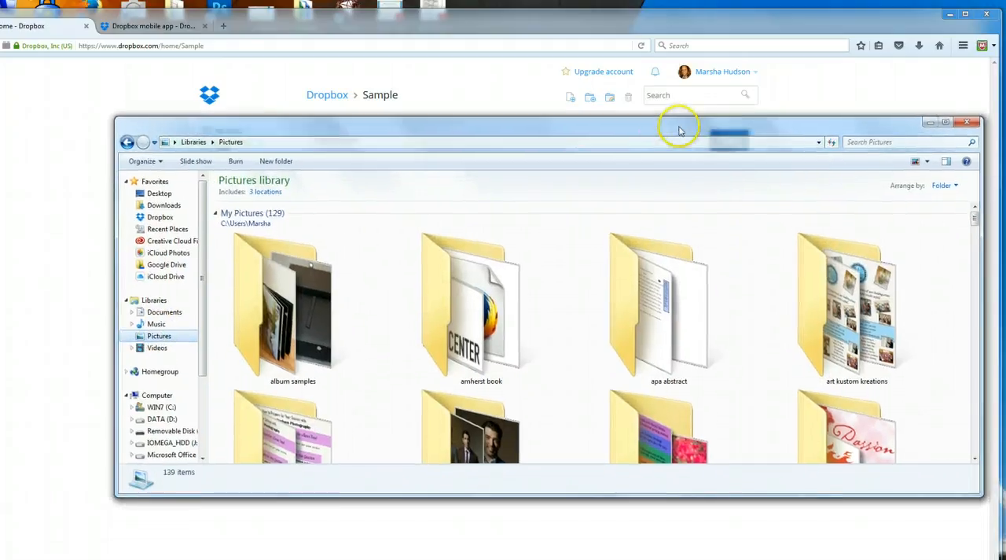
left_click(973, 459)
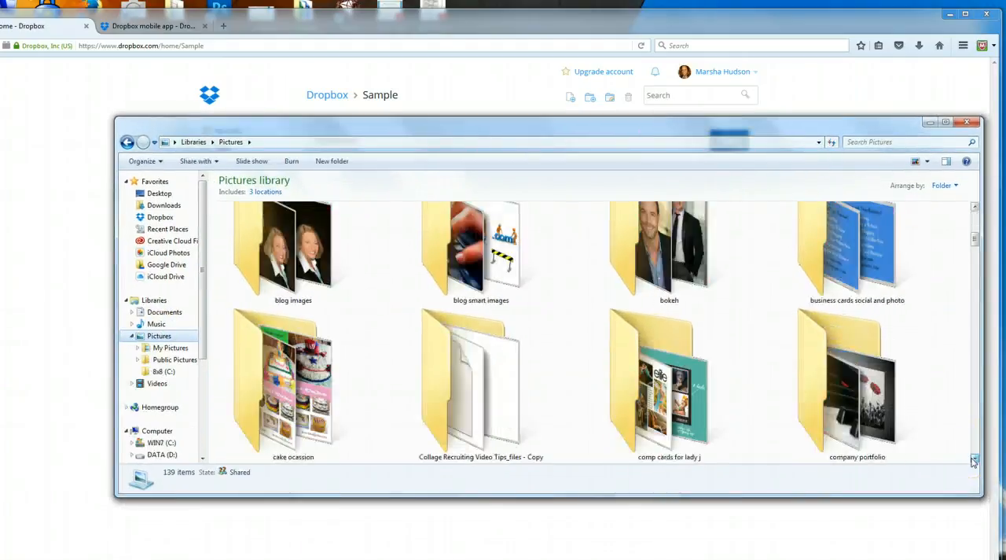
left_click(973, 459)
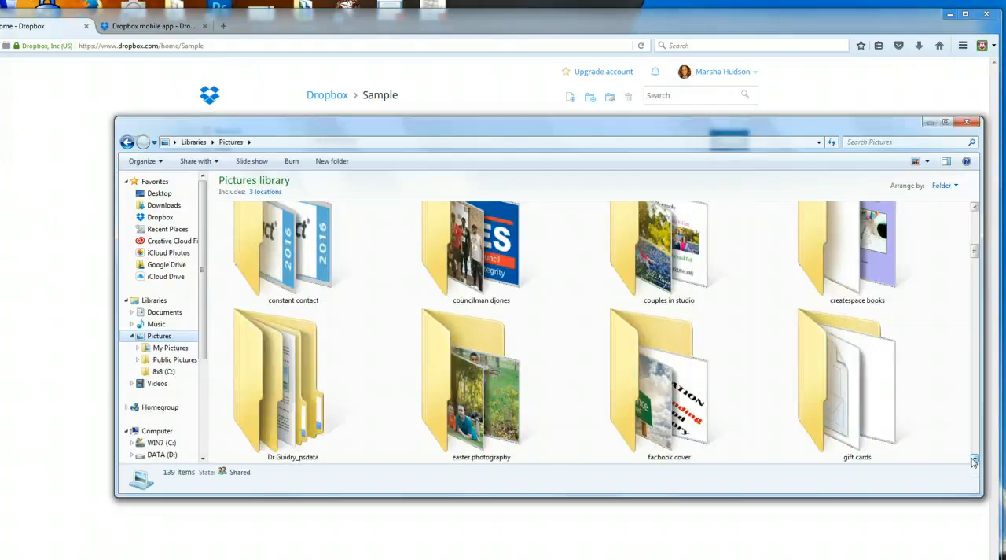
left_click(973, 459)
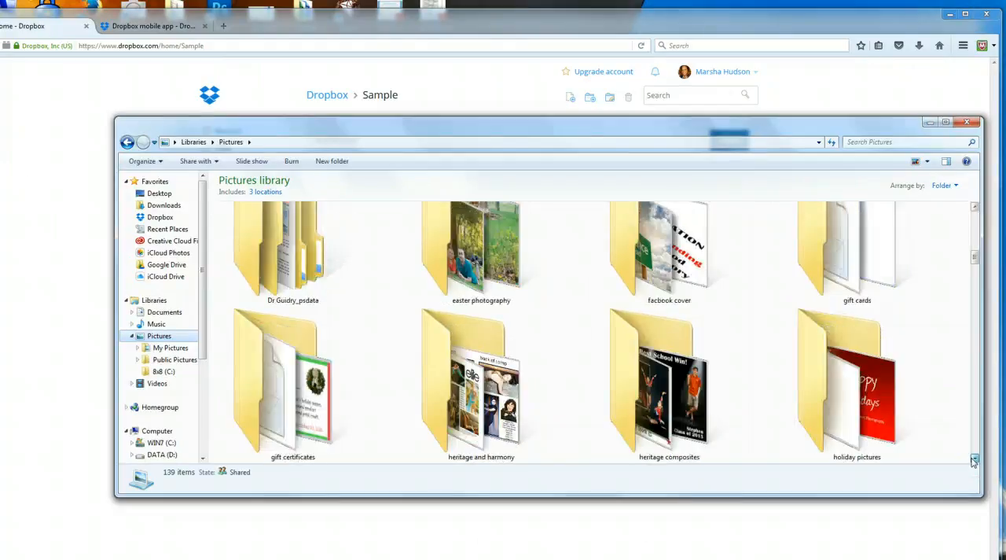
left_click(973, 459)
left_click(973, 459)
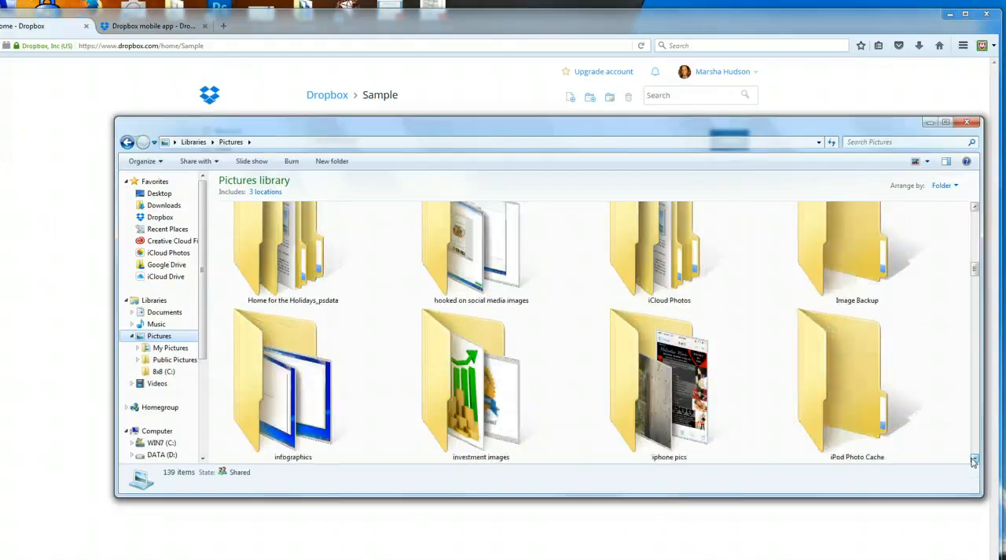
left_click(973, 459)
left_click(973, 459)
left_click(973, 459)
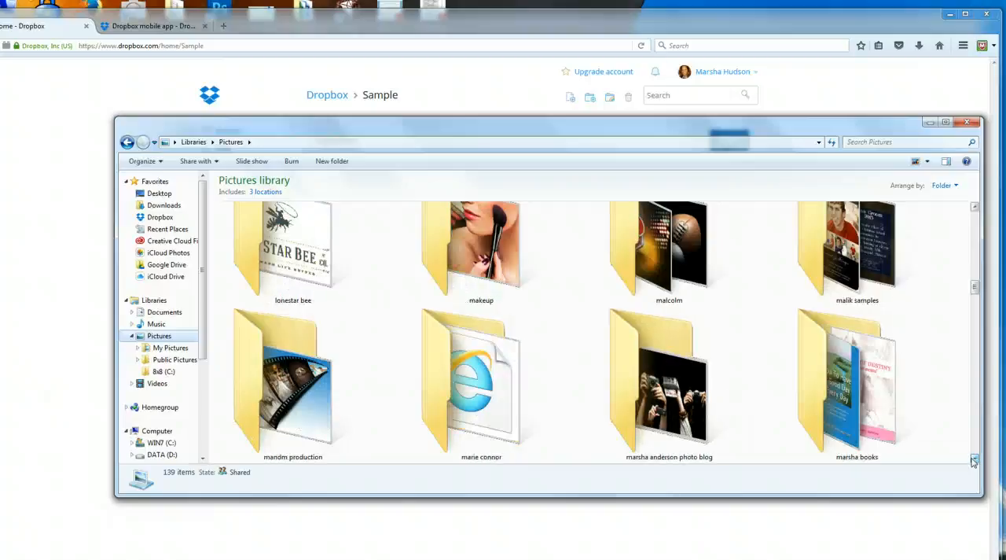
left_click(973, 459)
double_click(831, 414)
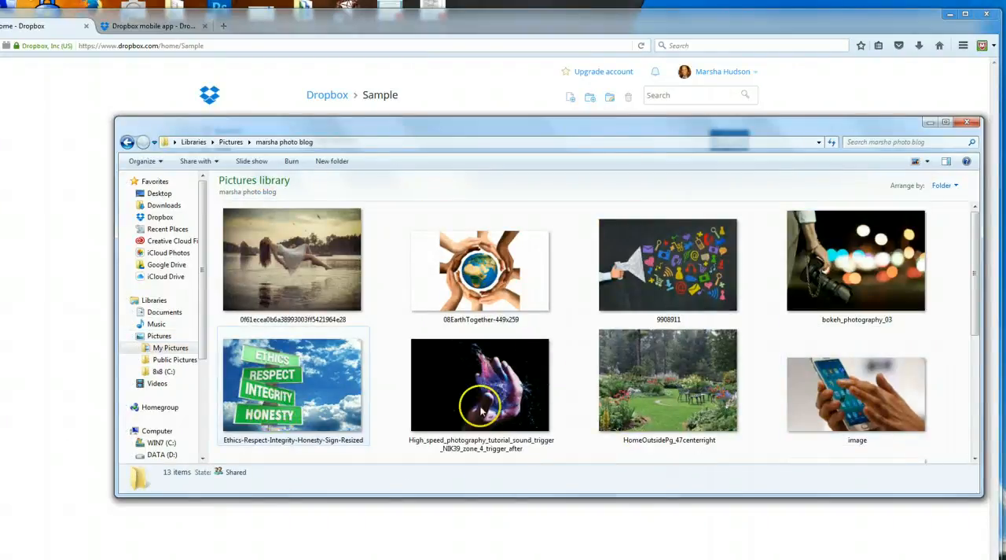
Step: Upload the images 9908911, bokeh_photography_03, HomeOutsidePg_47centerright and image from the photo blog folder into the Dropbox Sample folder
left_click(680, 287)
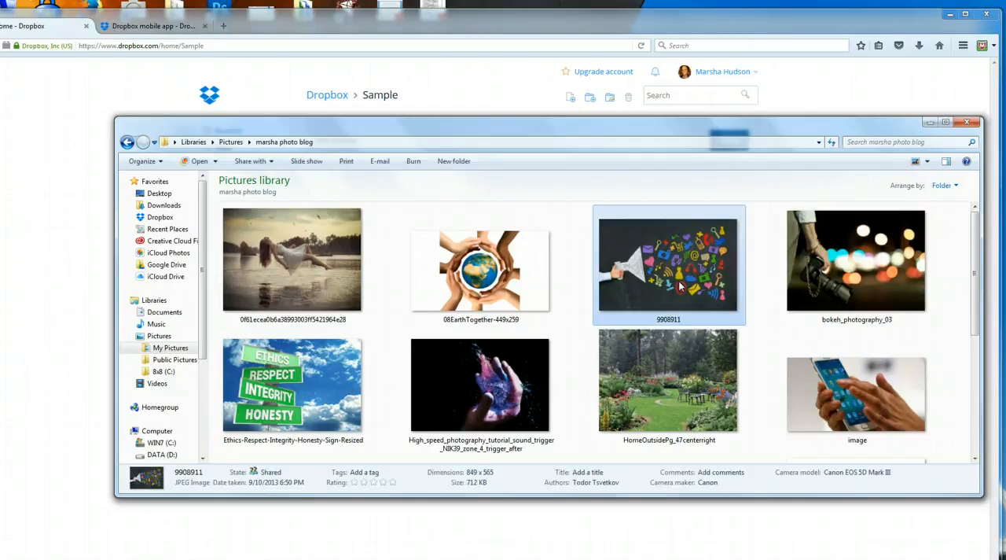
left_click(833, 260, "ctrl")
left_click(653, 396, "ctrl")
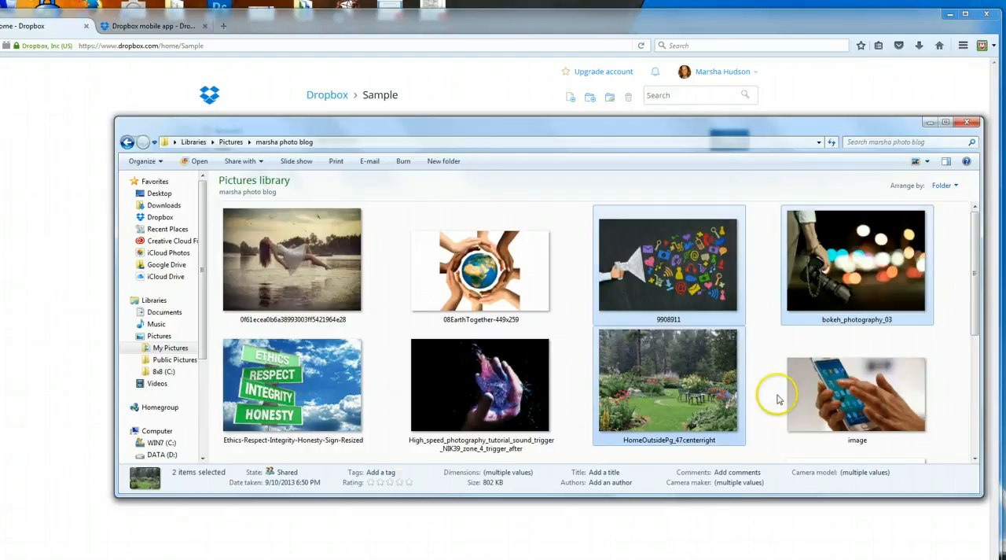
left_click(798, 393, "ctrl")
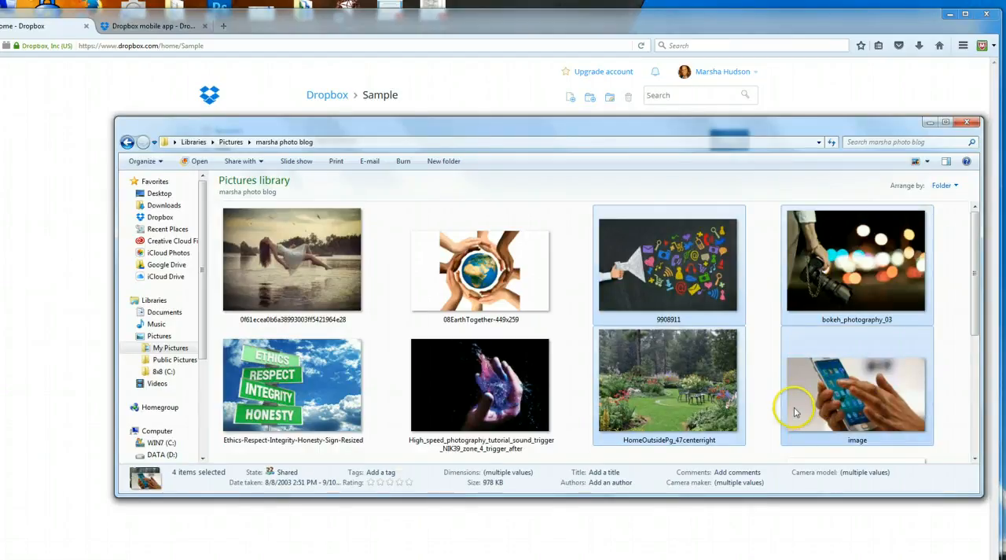
left_click_drag(791, 129, 861, 422)
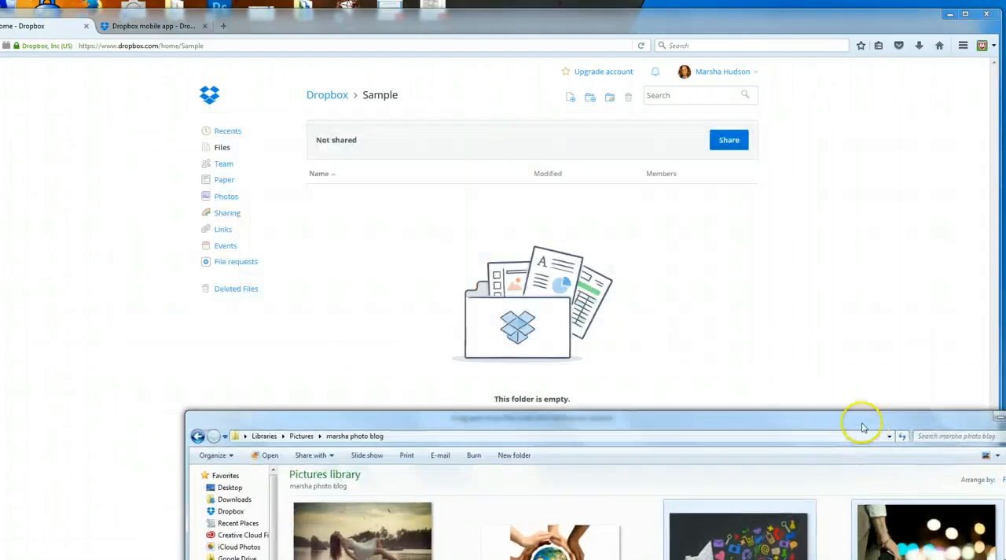
left_click_drag(759, 534, 525, 267)
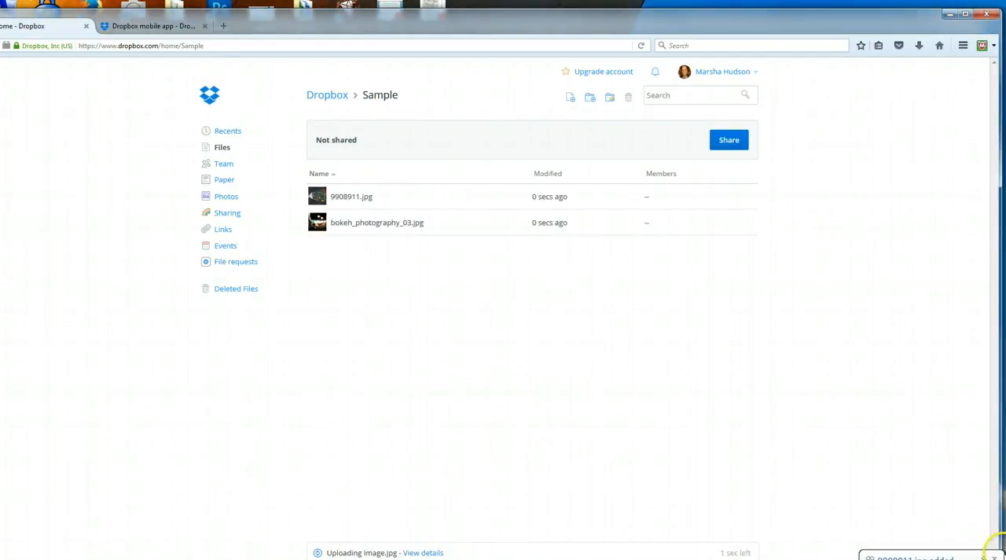
key("ctrl+a")
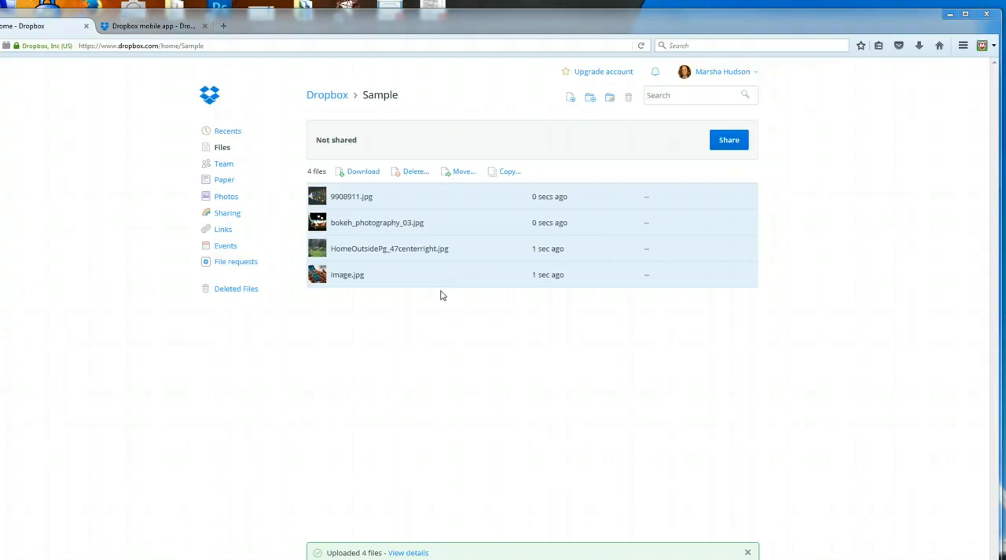
Step: Share the Sample folder with the training contact's e-mail address, keeping edit access and adding the message "sample"
left_click(727, 141)
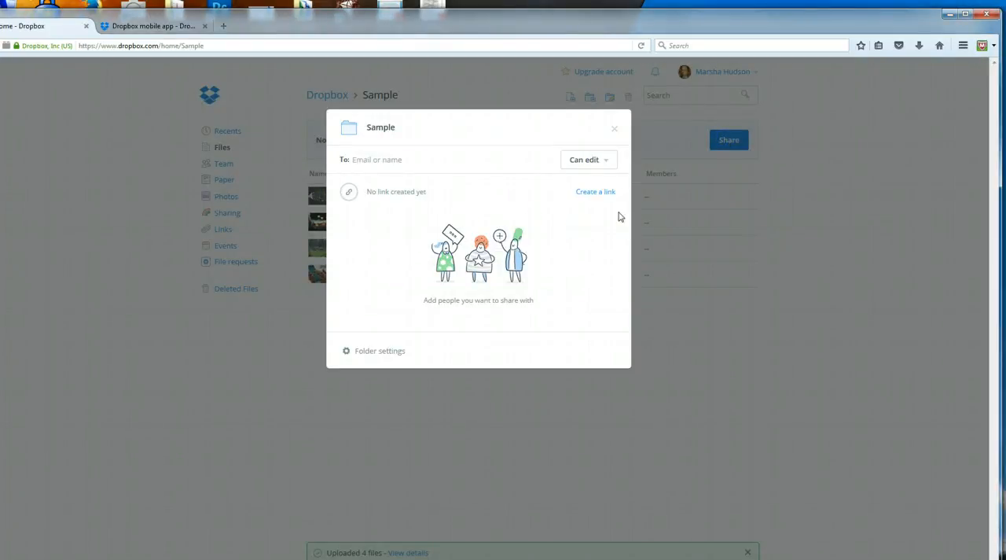
type("mar")
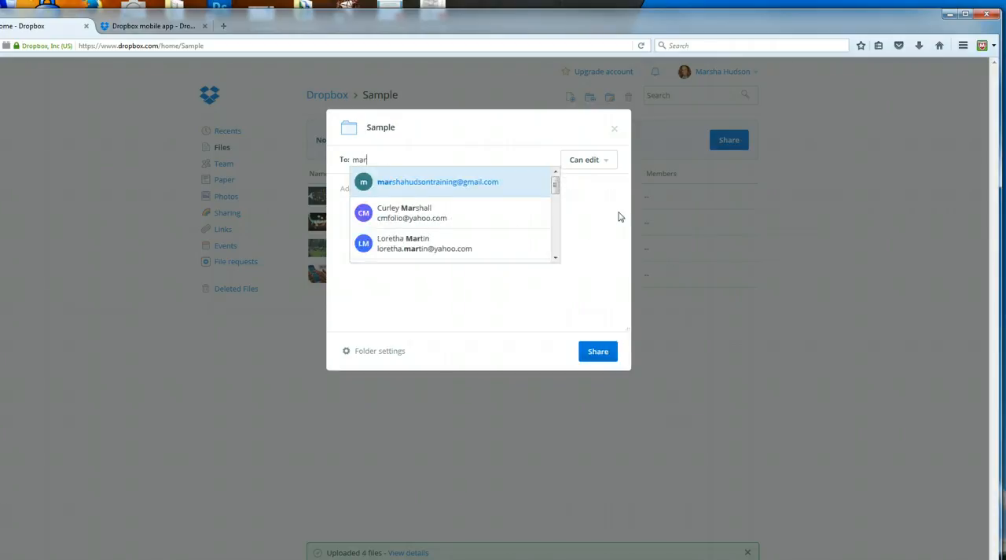
left_click(485, 183)
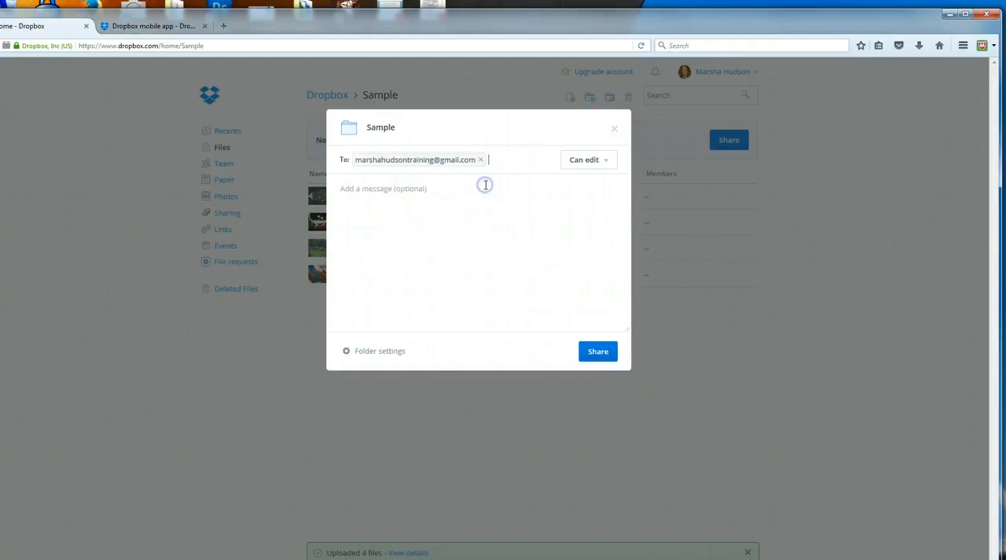
left_click(450, 192)
type("sample")
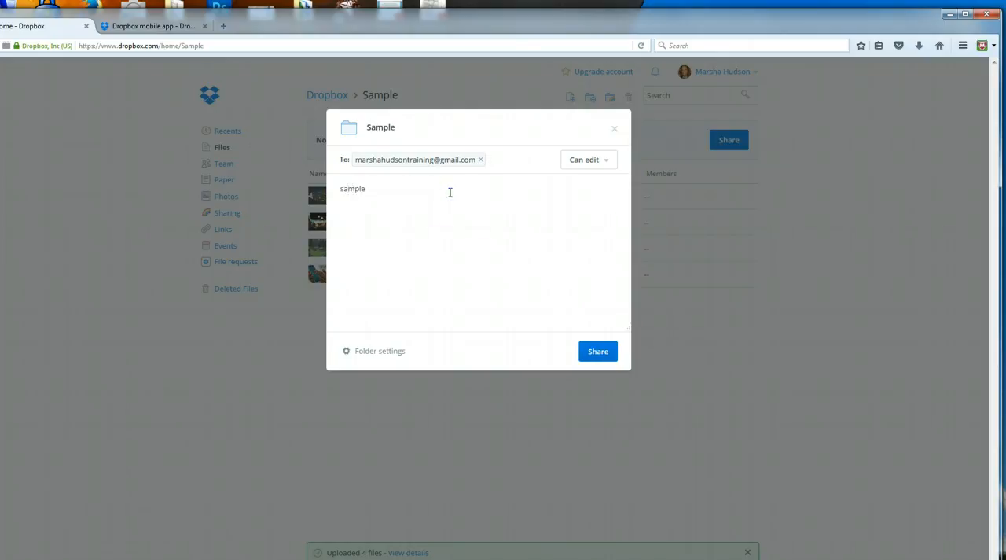
left_click(606, 355)
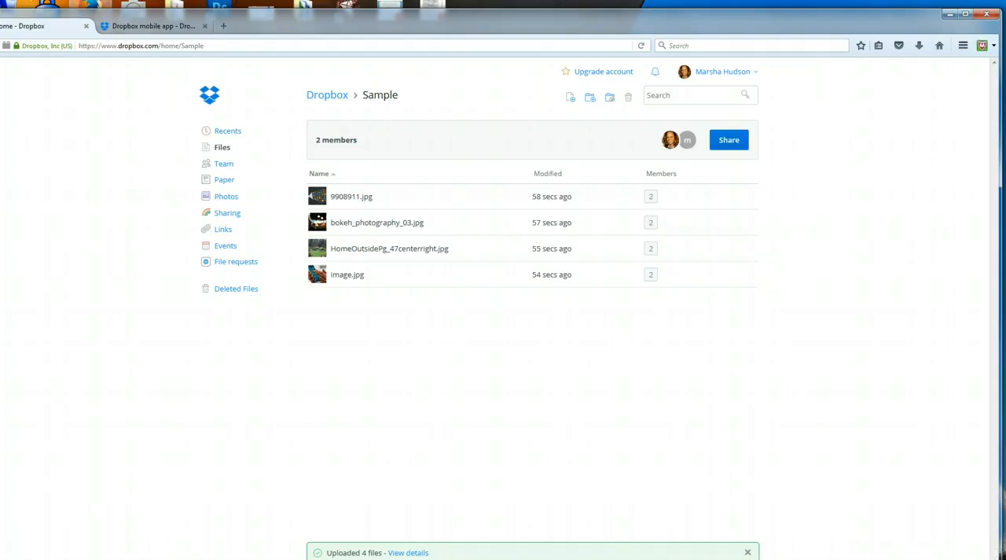
left_click(92, 6)
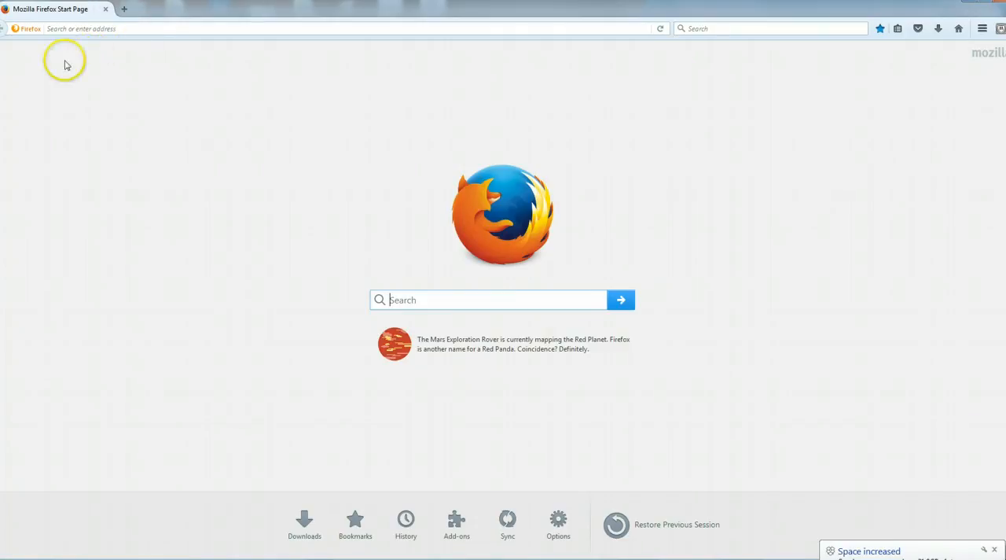
left_click(122, 28)
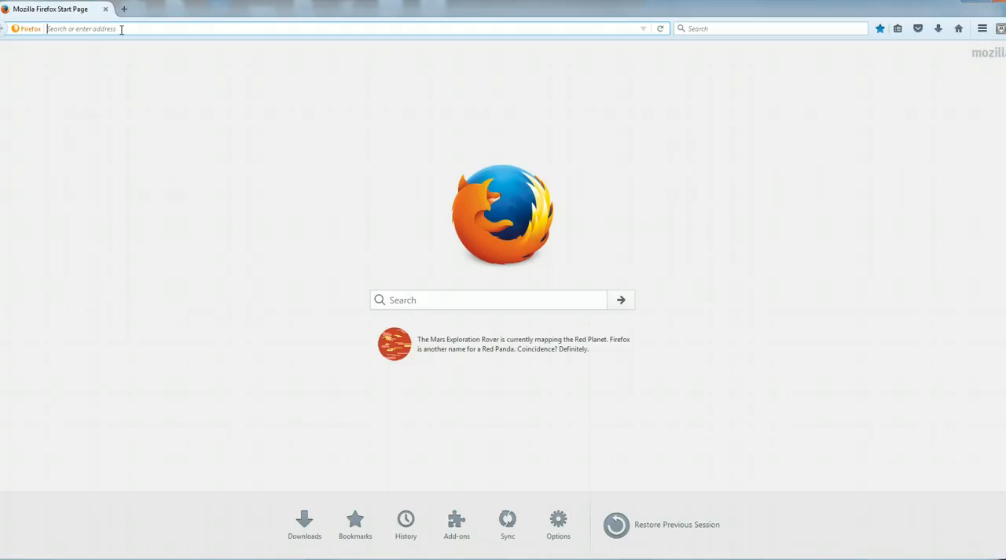
type("www.gmail.com/")
key("Return")
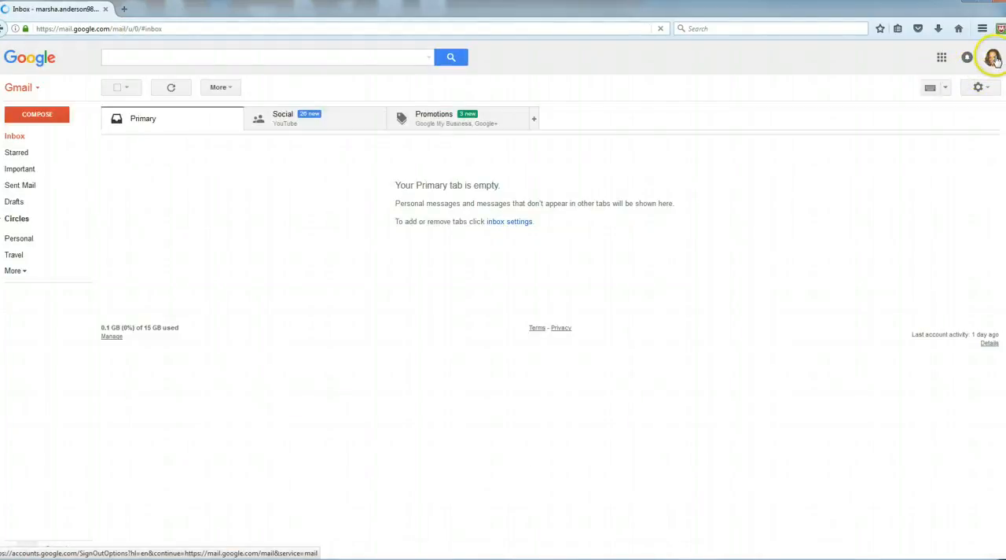
Step: Switch to the invited recipient's Gmail account and open the newest Dropbox message about the shared "Sample" folder
left_click(991, 58)
left_click(925, 175)
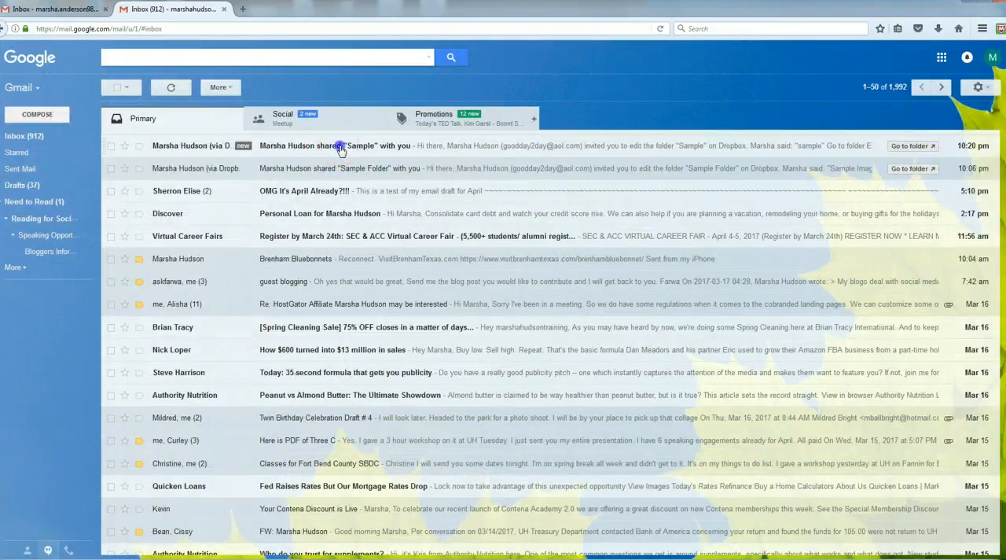
left_click(340, 149)
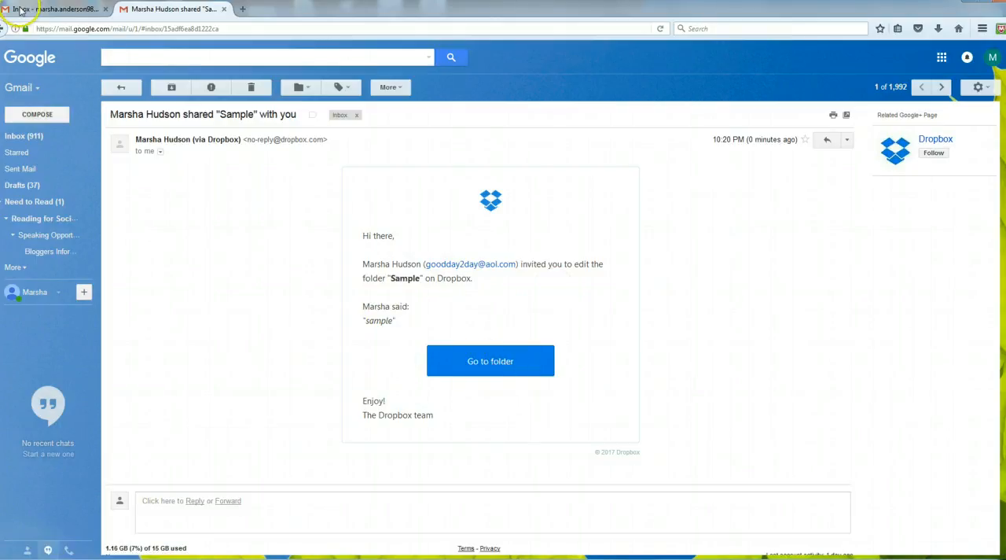
Step: Close both Gmail tabs and open the preview of 9908911.jpg in the Dropbox Sample folder
left_click(224, 9)
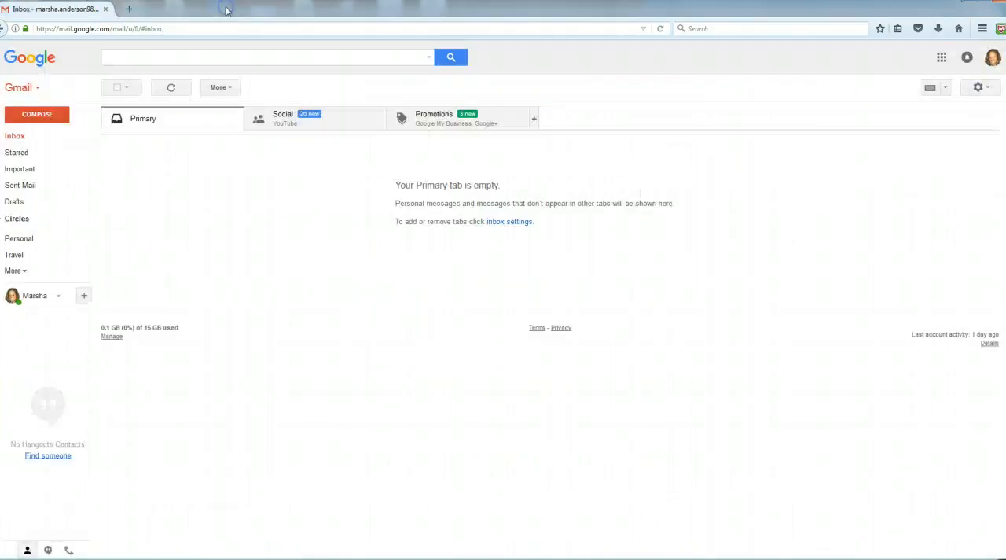
left_click(105, 8)
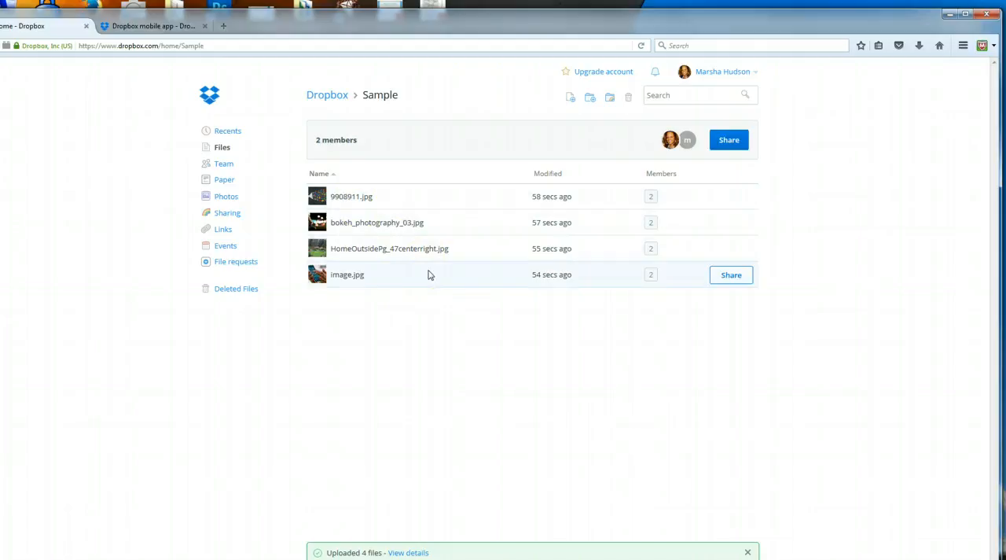
left_click(351, 197)
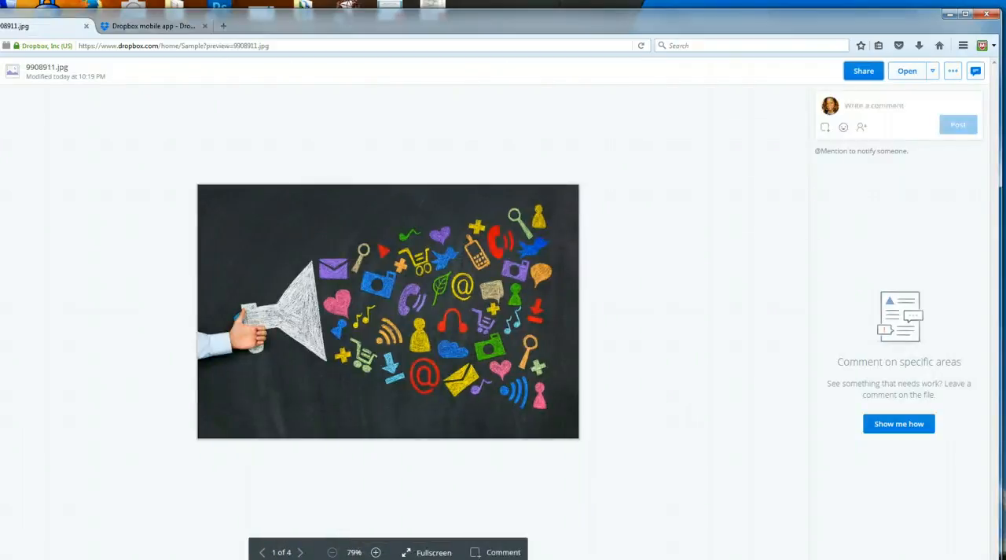
Step: Start a download of 9908911.jpg with the Save File option and dismiss it without saving
left_click(951, 72)
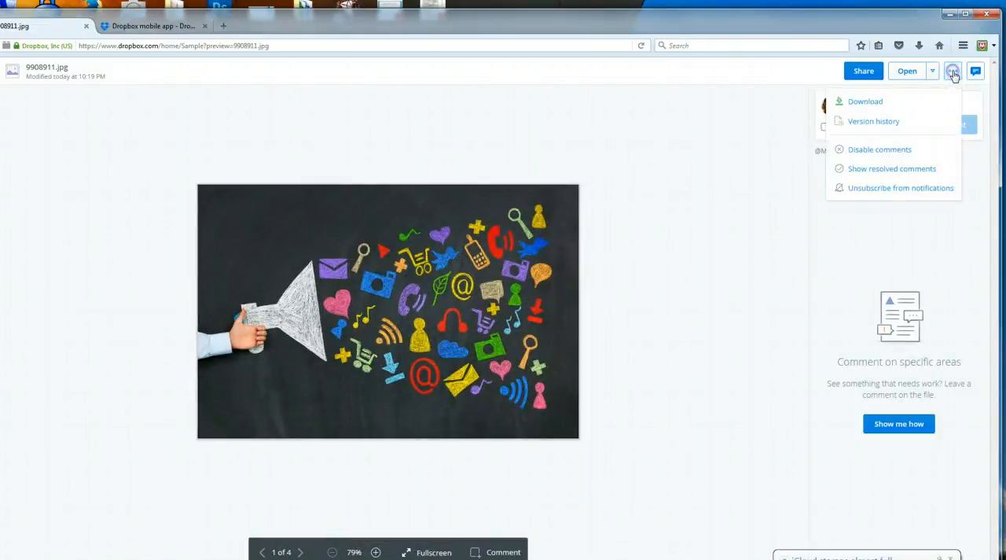
left_click(866, 103)
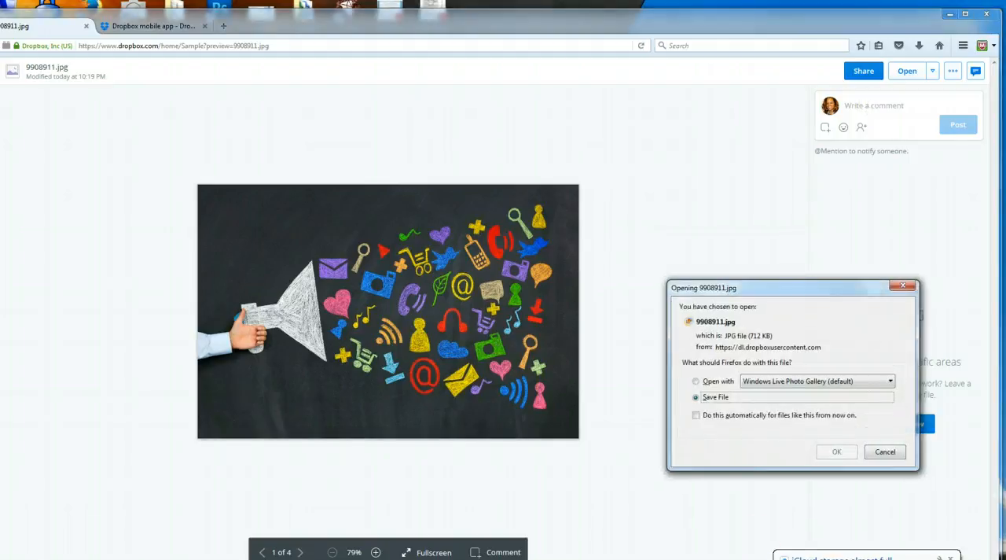
left_click(696, 397)
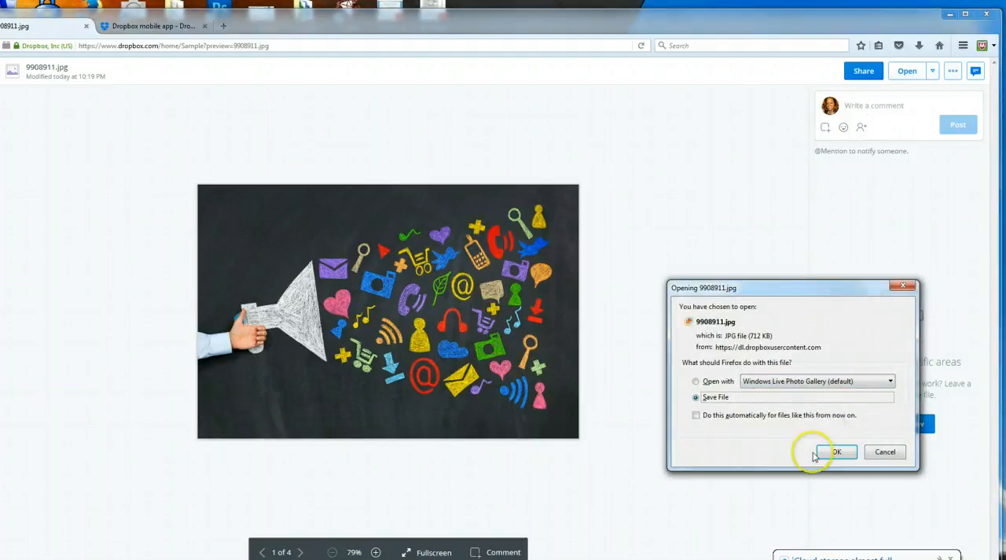
left_click(903, 285)
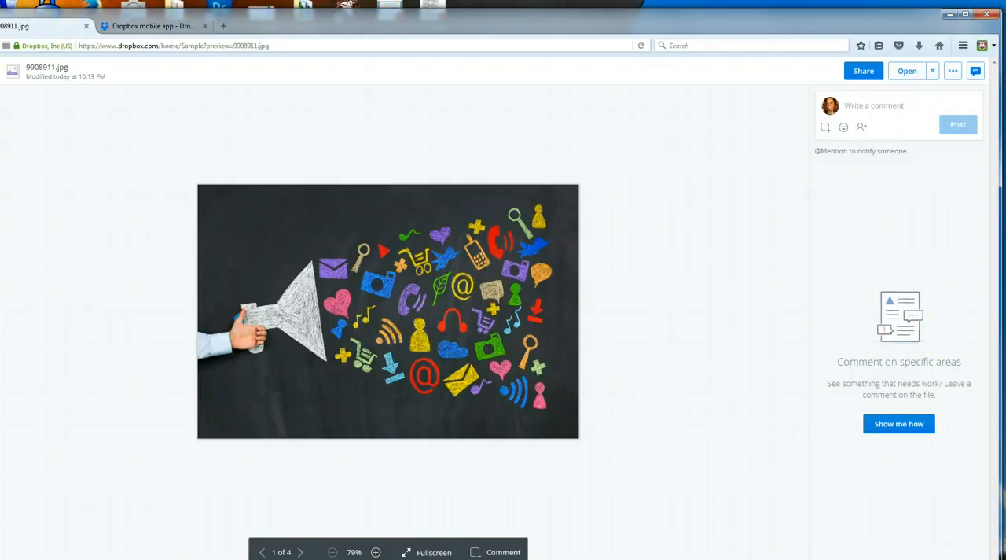
Step: Return to the Sample folder and select 9908911.jpg, bokeh_photography_03.jpg and image.jpg together
left_click(1, 45)
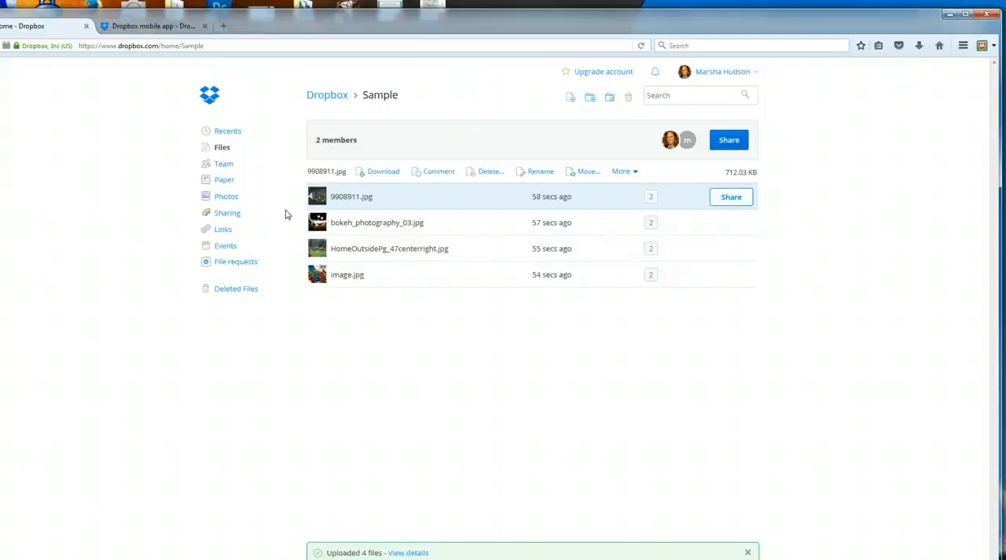
left_click(404, 220, "ctrl")
left_click(407, 277, "ctrl")
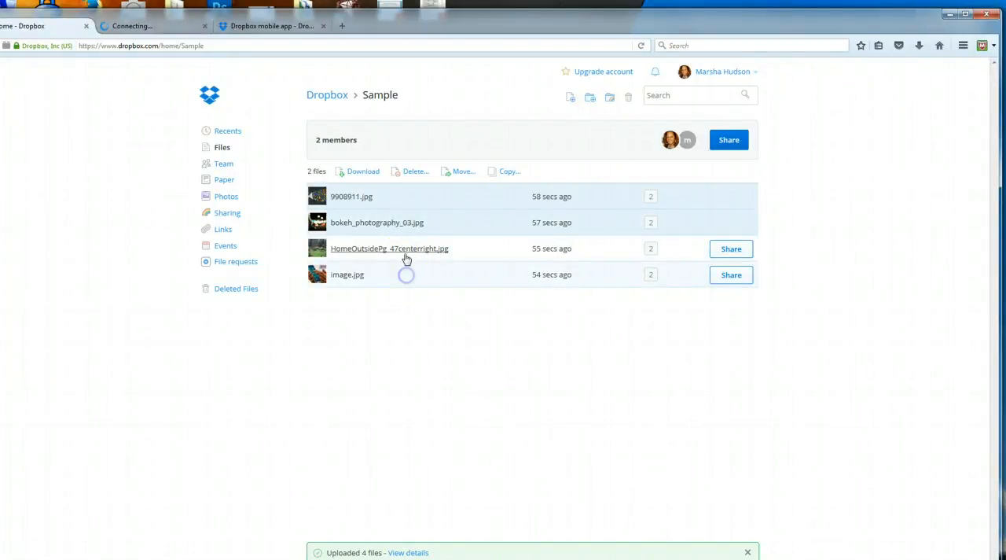
left_click(406, 249, "ctrl")
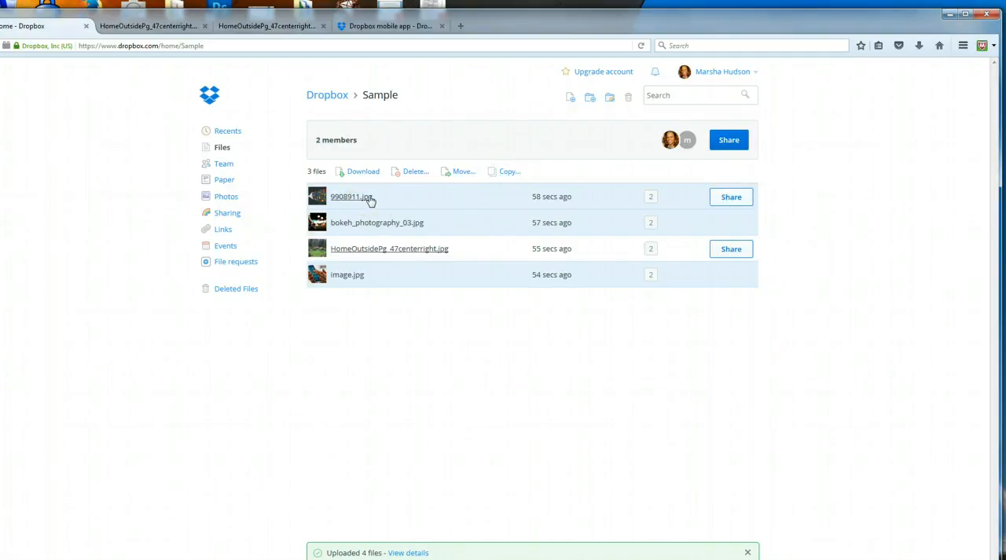
Step: Go to the main Dropbox file list and look through all folders and the members they are shared with
left_click(222, 148)
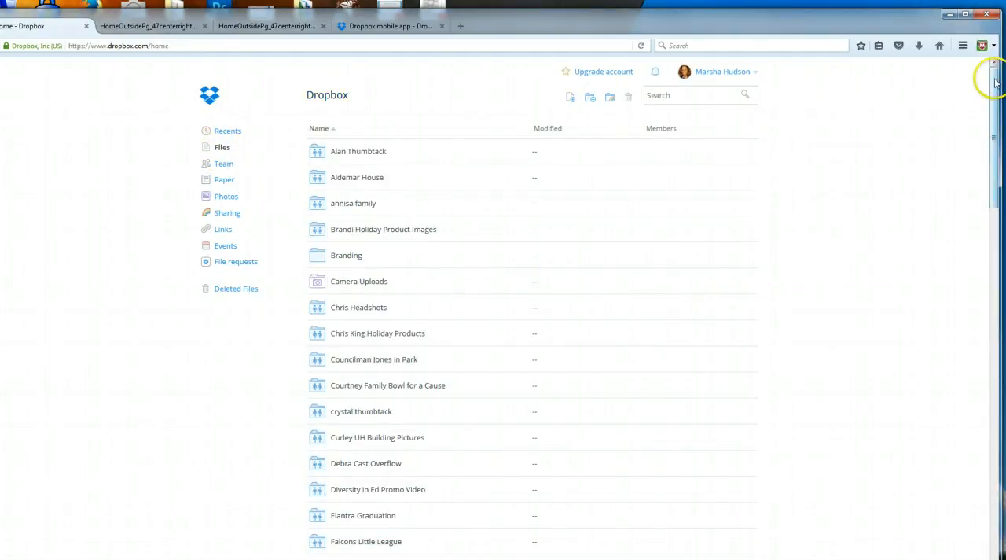
left_click_drag(995, 75, 997, 155)
left_click_drag(1000, 92, 991, 73)
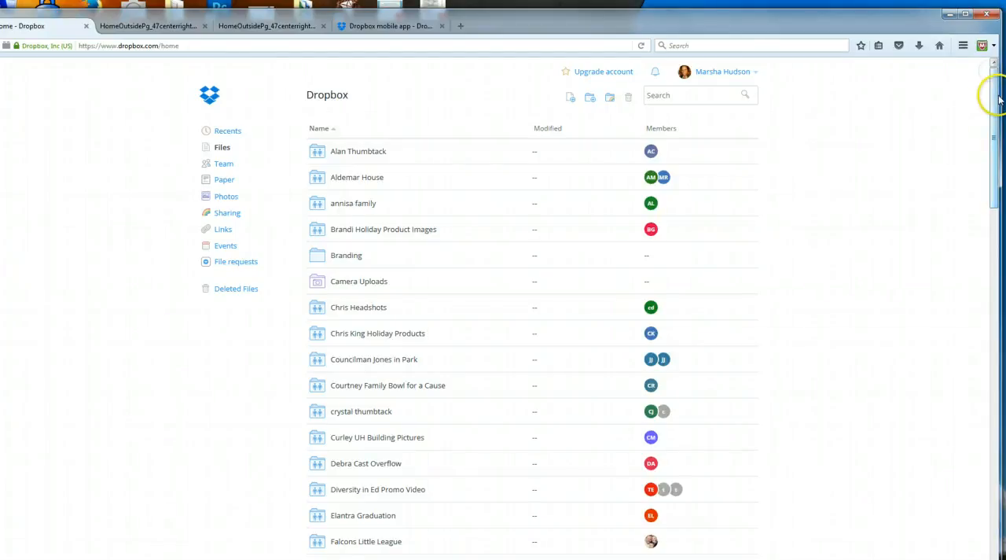
scroll(996, 127, "down", 15)
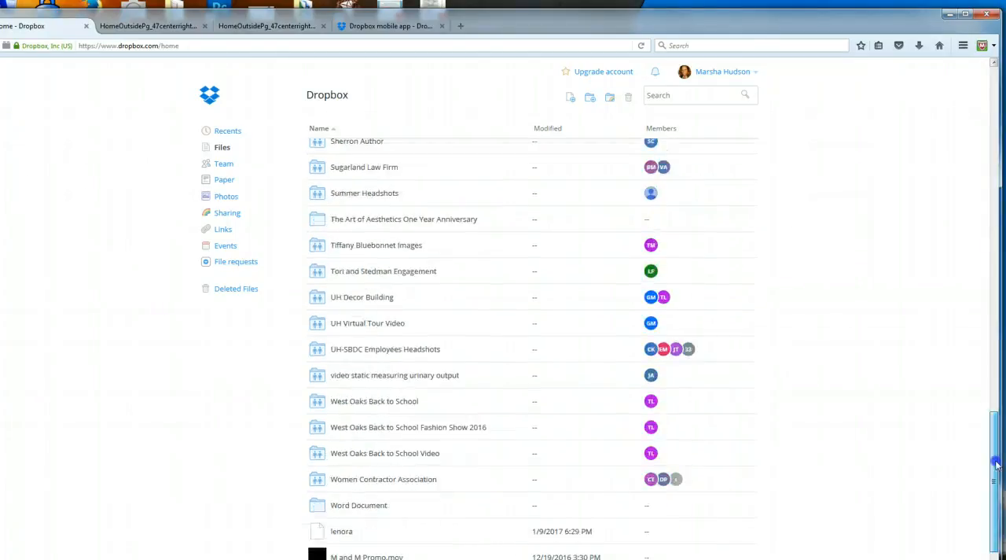
scroll(1001, 115, "up", 11)
scroll(1002, 115, "up", 5)
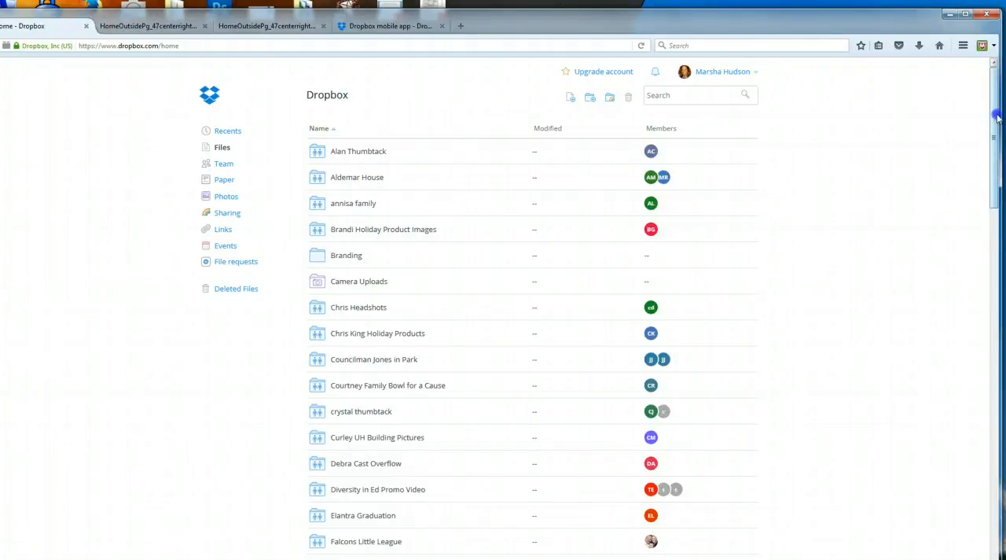
left_click(1003, 320)
left_click_drag(1003, 319, 997, 126)
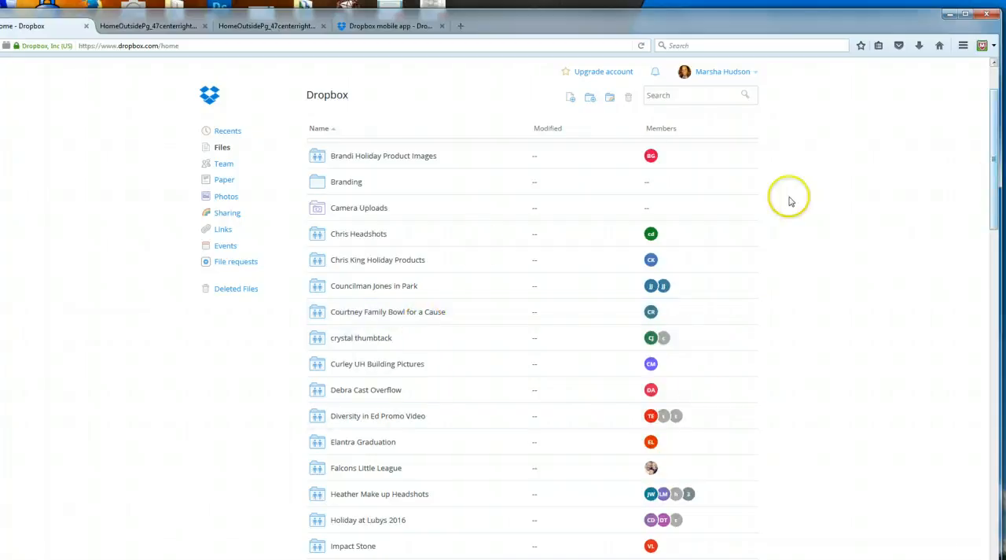
Step: View the images in the shared "Bowl for a Cause" folder and return to the list of all folders
left_click(411, 313)
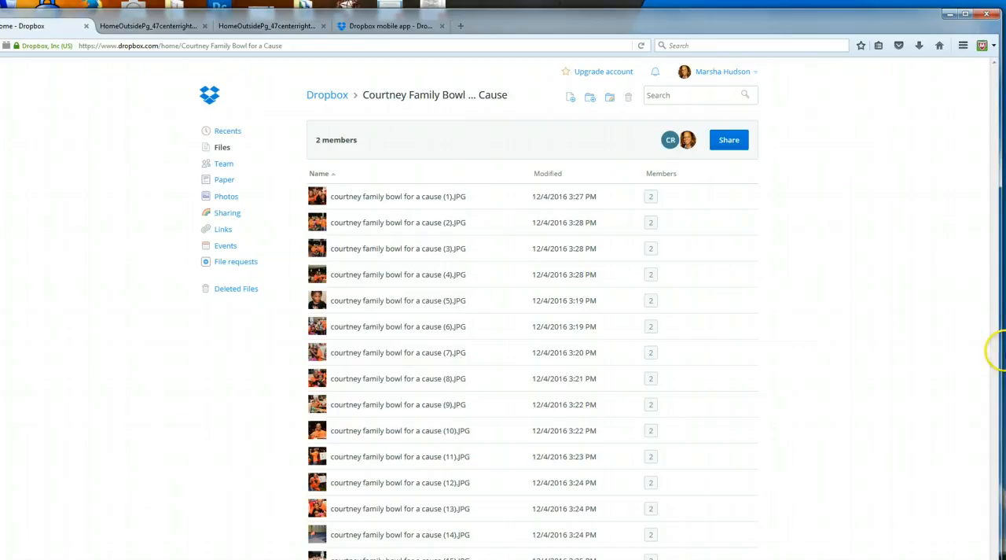
left_click(223, 149)
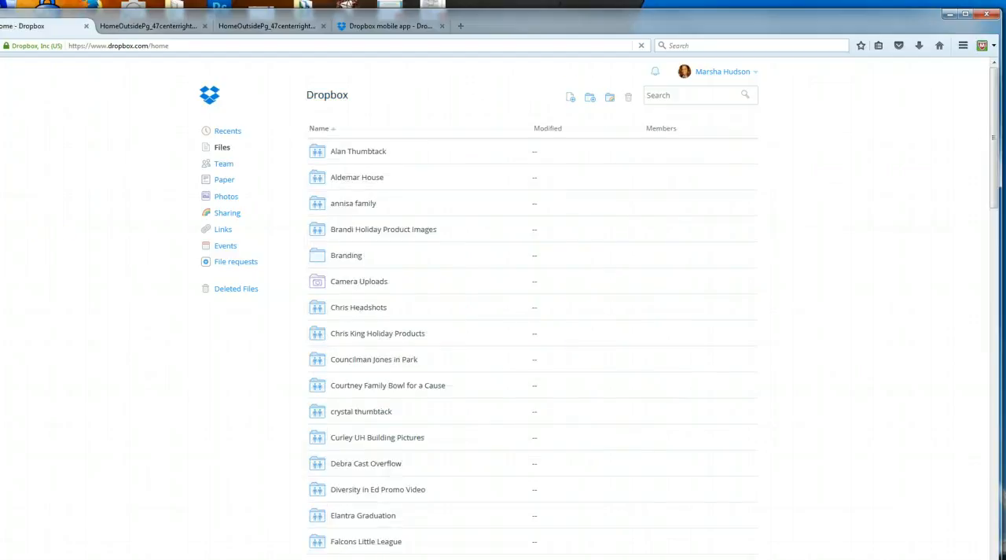
left_click_drag(997, 124, 1004, 81)
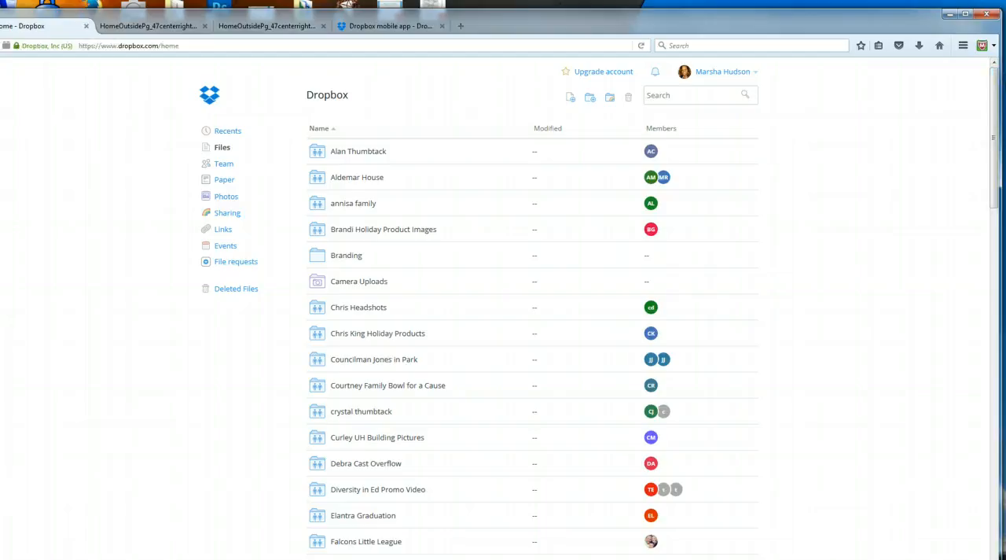
mouse_move(990, 101)
left_mouse_down()
mouse_move(989, 194)
mouse_move(1000, 117)
left_mouse_up()
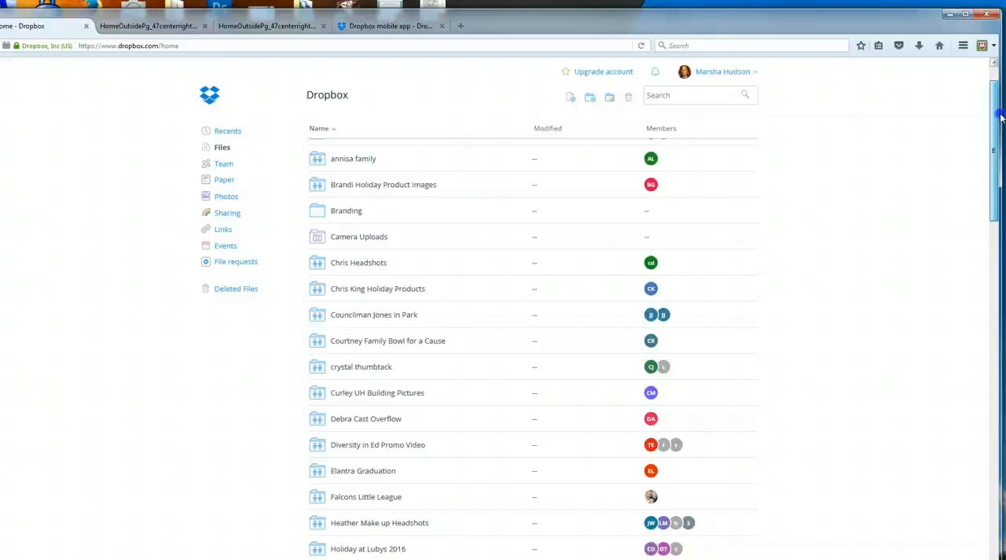
left_click_drag(999, 140, 1000, 87)
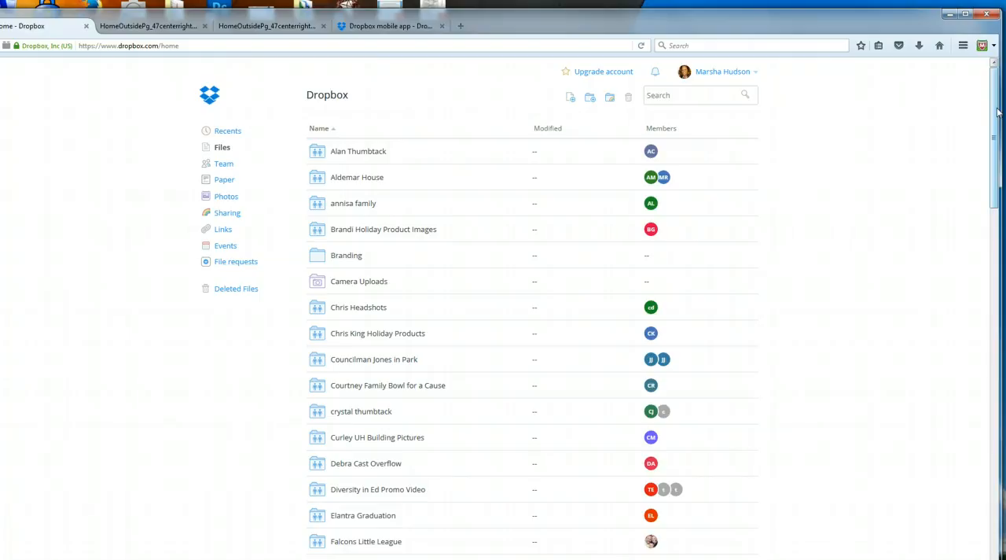
left_click_drag(997, 113, 986, 93)
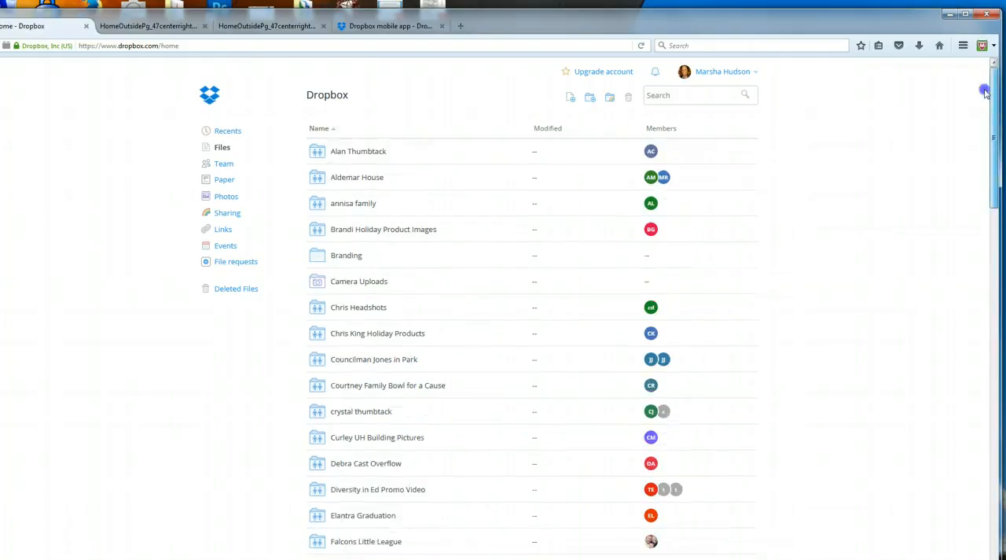